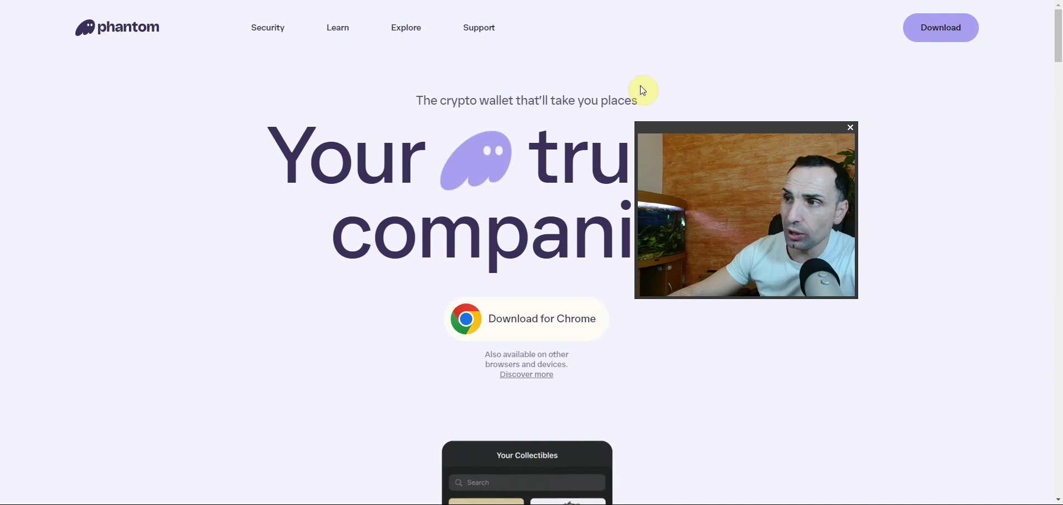
Open the Phantom wallet popup (Alt+Shift+O) over the Phantom website, showing the $0.00 balance
mouse_move(671, 127)
mouse_down()
mouse_move(740, 81)
mouse_move(757, 89)
mouse_up()
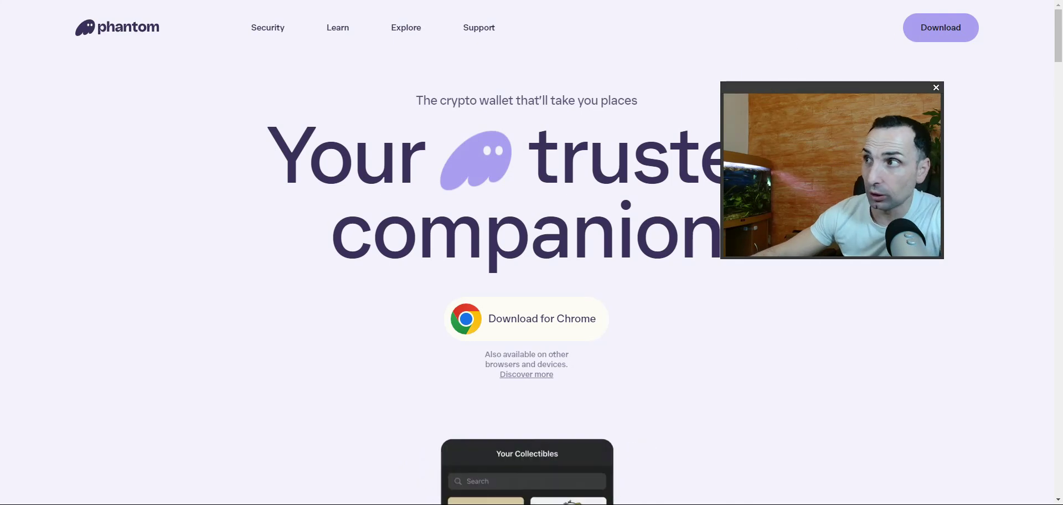
key(alt+shift+o)
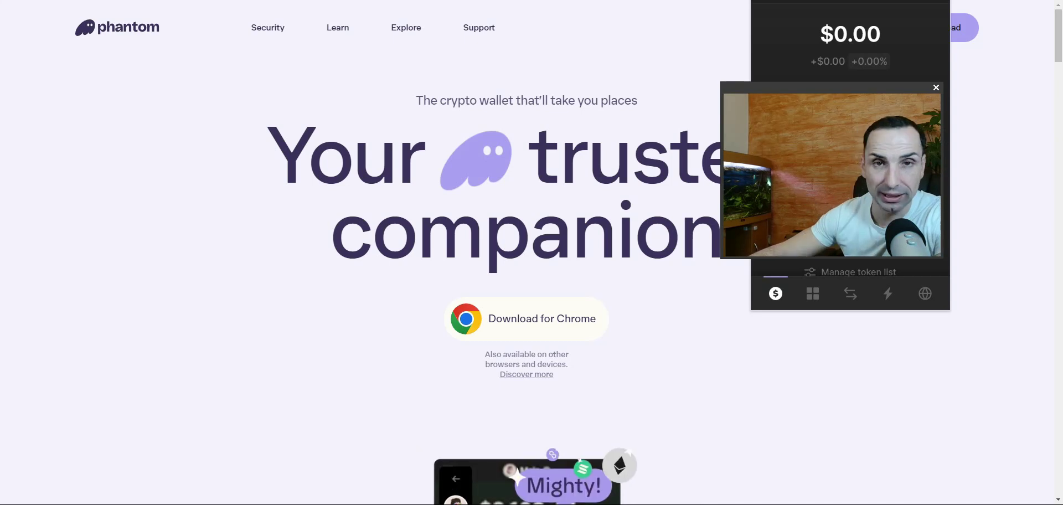
Open the account sidebar and its add-account options menu
drag(822, 92, 200, 223)
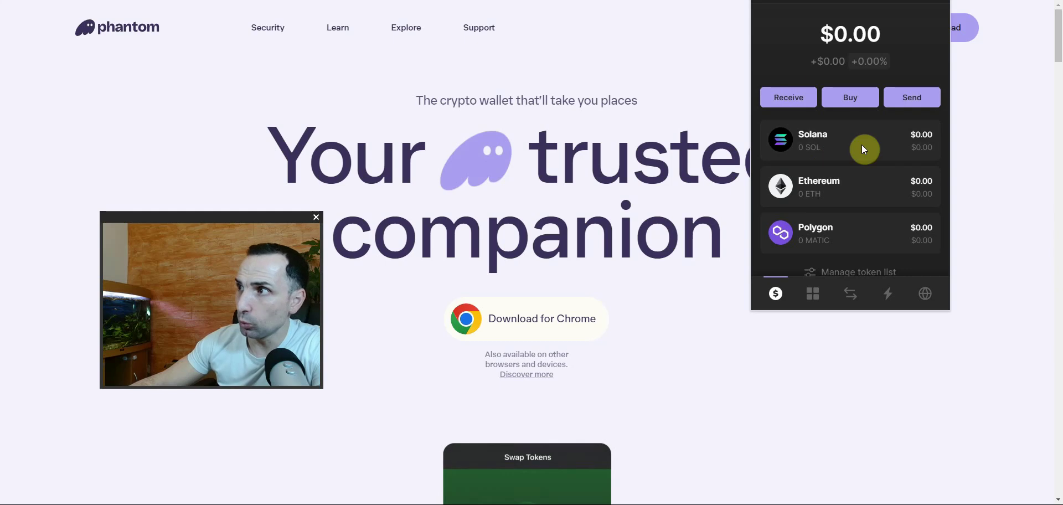
click(761, 1)
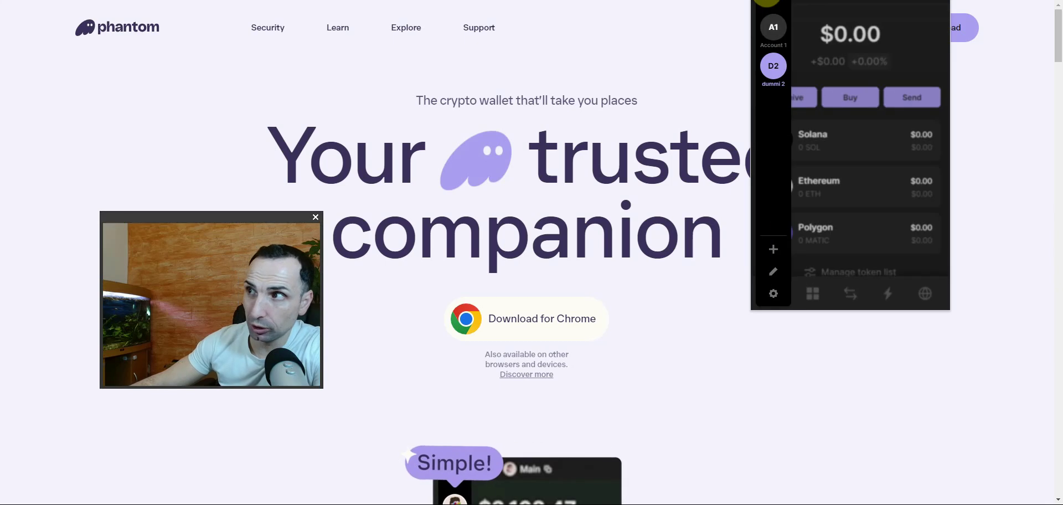
click(777, 255)
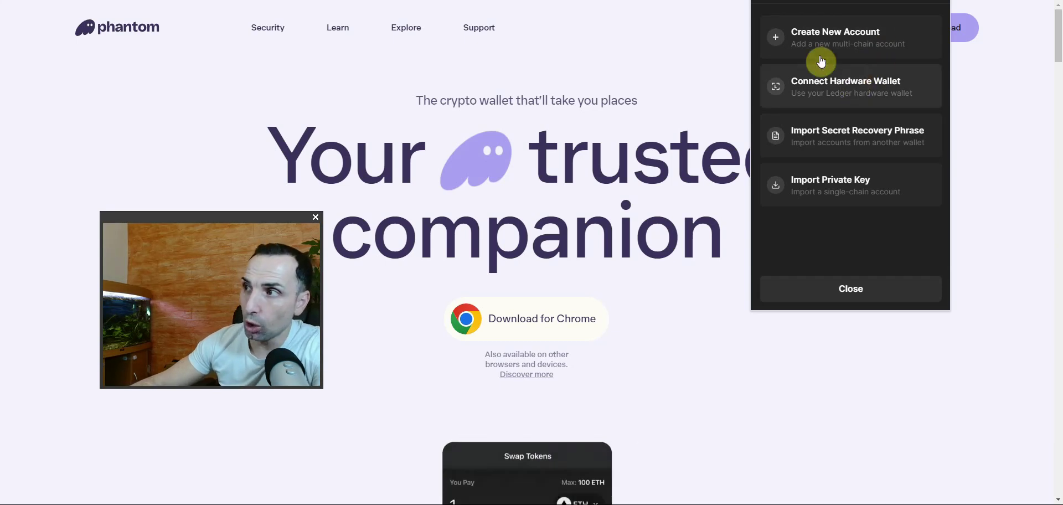
Connect the Ledger Nano S Plus hardware wallet and choose the Solana chain
click(850, 86)
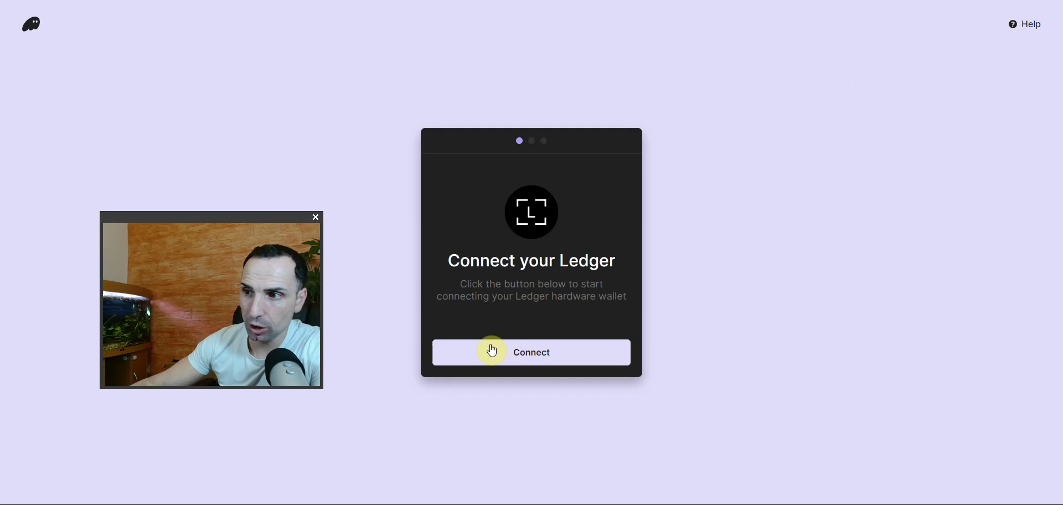
click(492, 349)
click(766, 18)
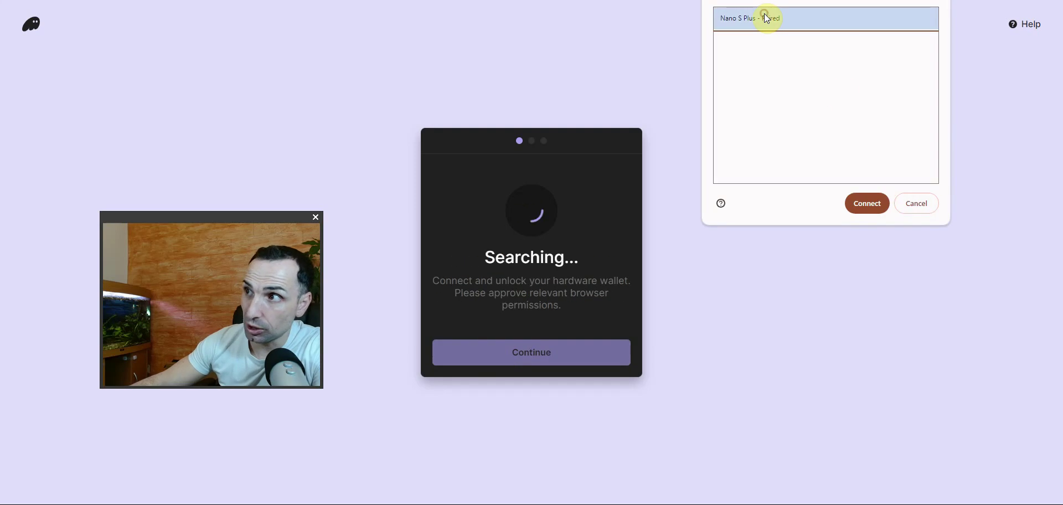
click(865, 205)
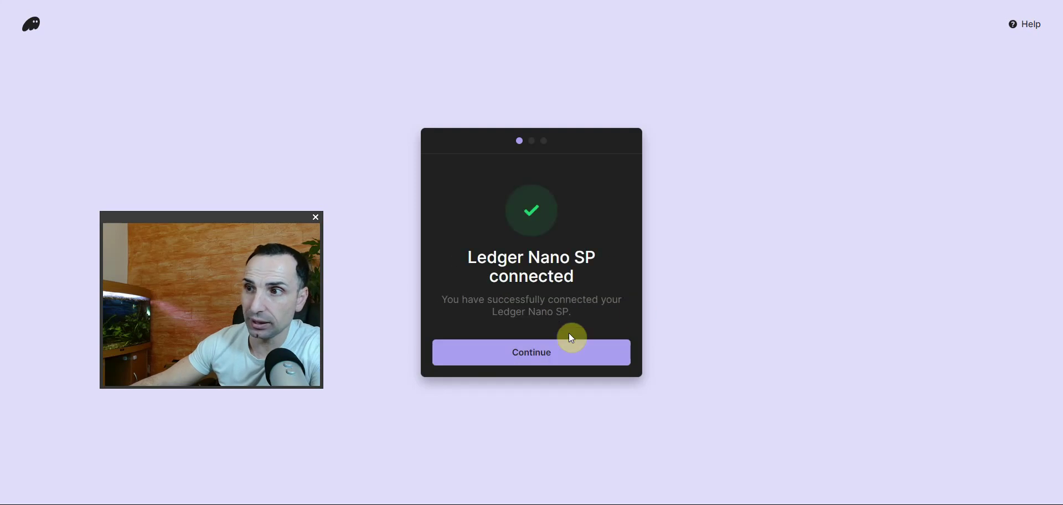
click(532, 353)
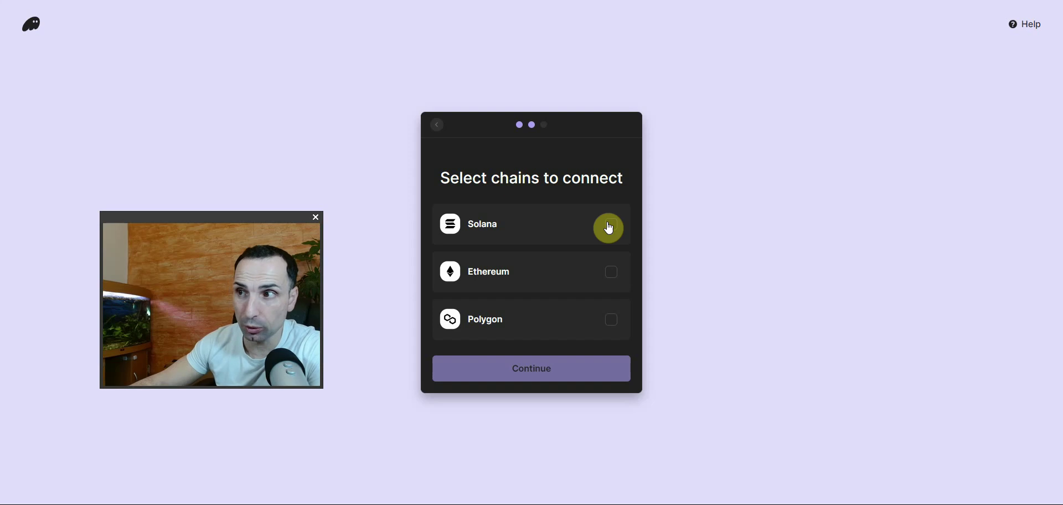
click(610, 226)
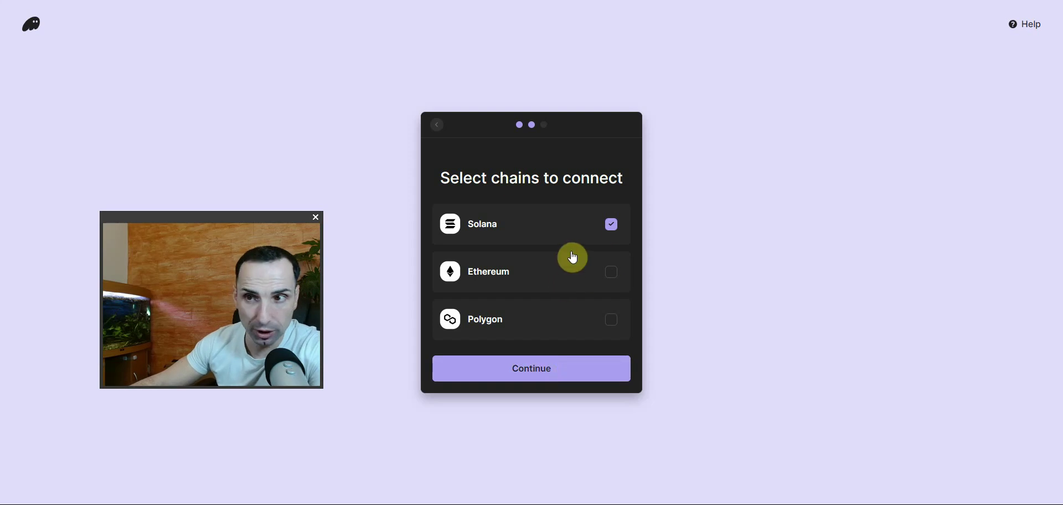
click(538, 360)
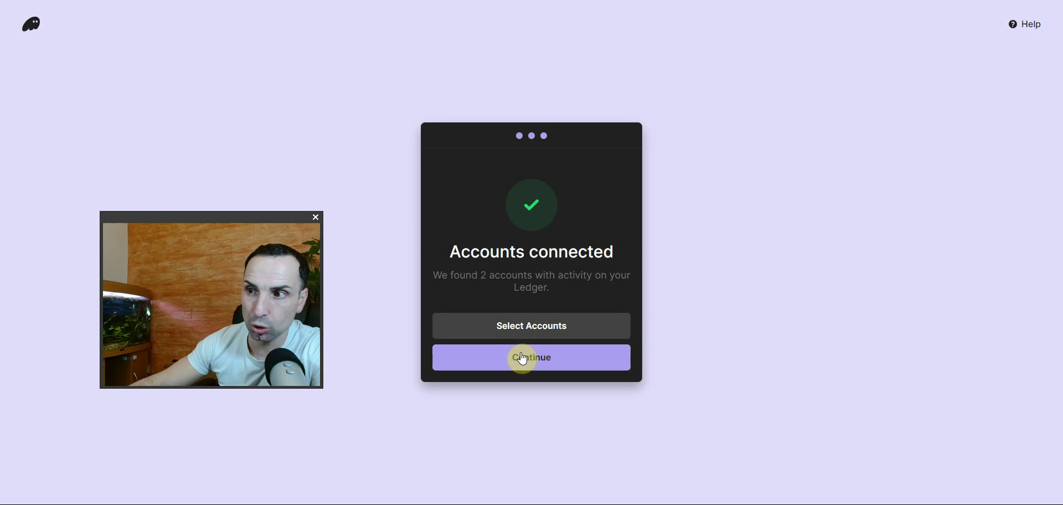
Deselect Ledger 1 and Ledger 2, add only the Ledger 3 account, and finish
click(538, 328)
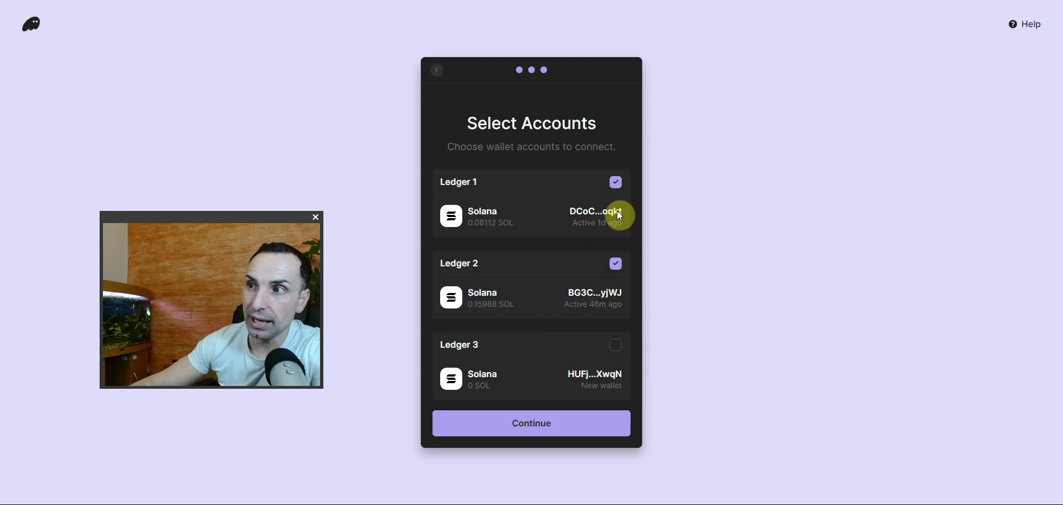
scroll(535, 274, down, 3)
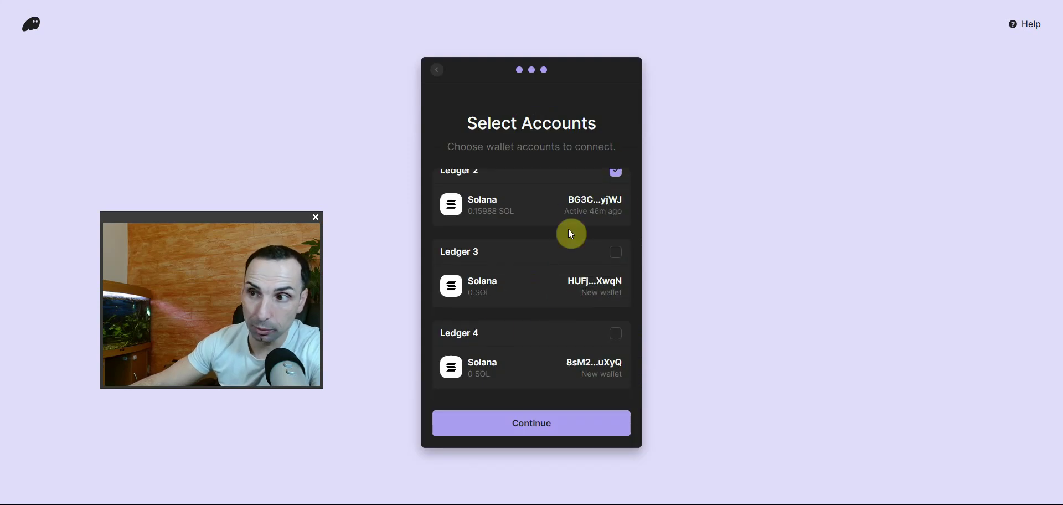
scroll(515, 313, up, 3)
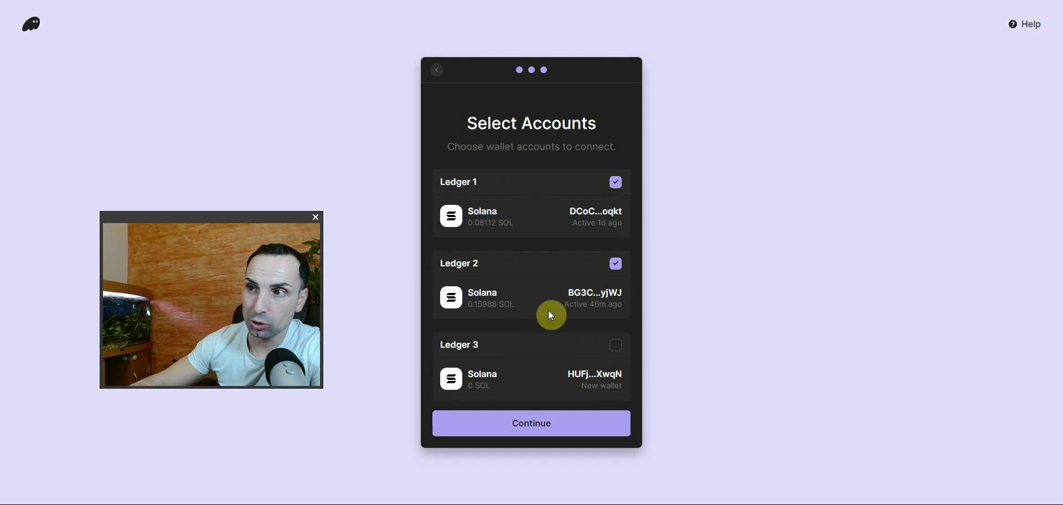
scroll(576, 233, down, 3)
scroll(614, 189, up, 3)
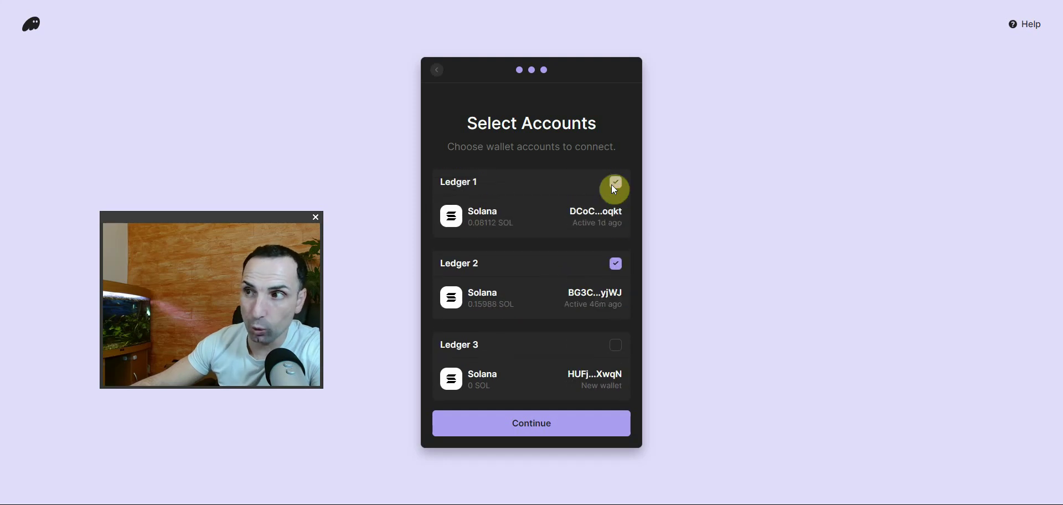
click(616, 266)
click(615, 182)
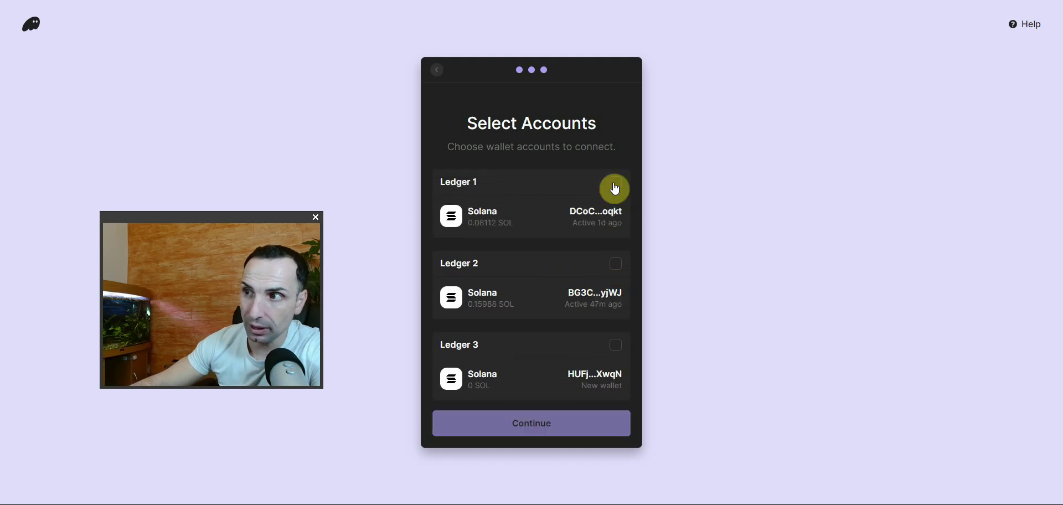
click(620, 346)
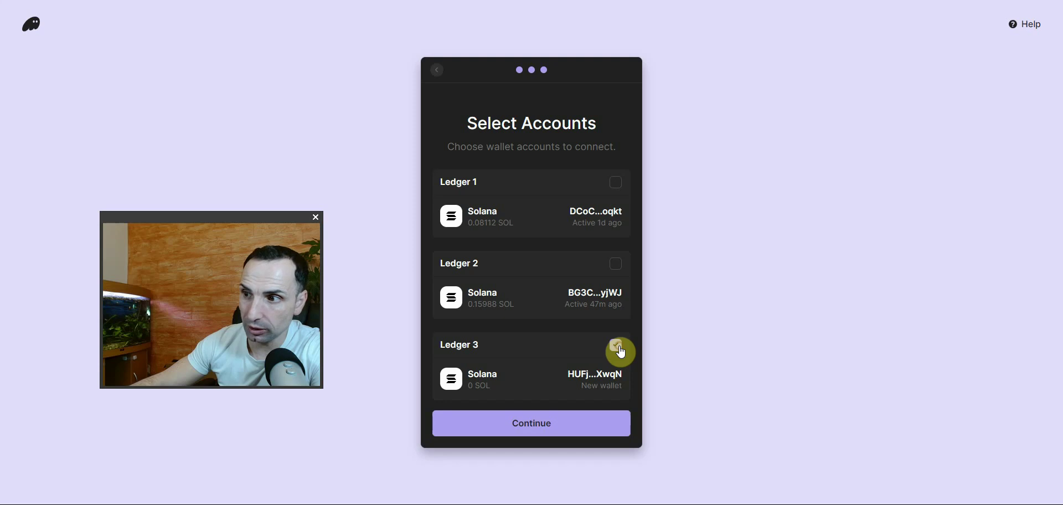
click(511, 422)
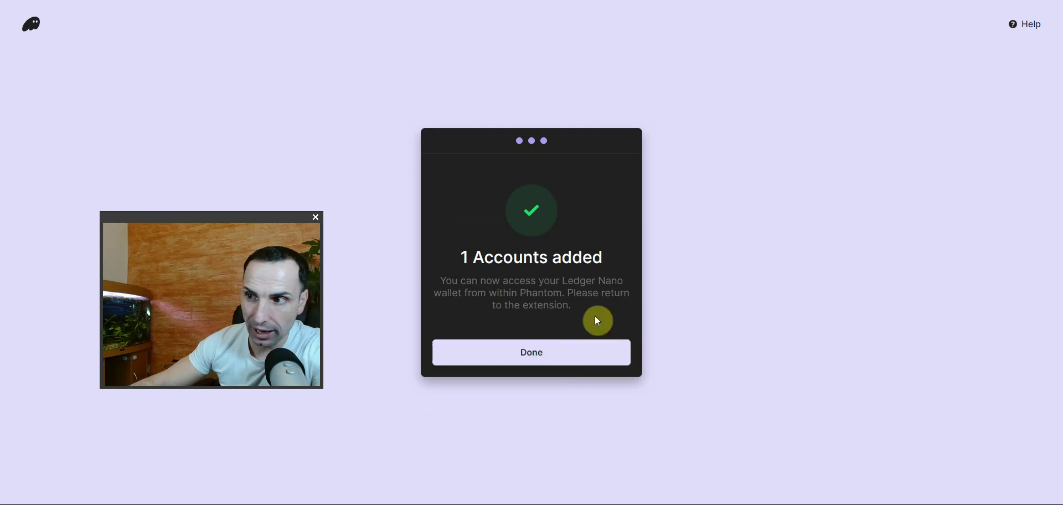
click(566, 357)
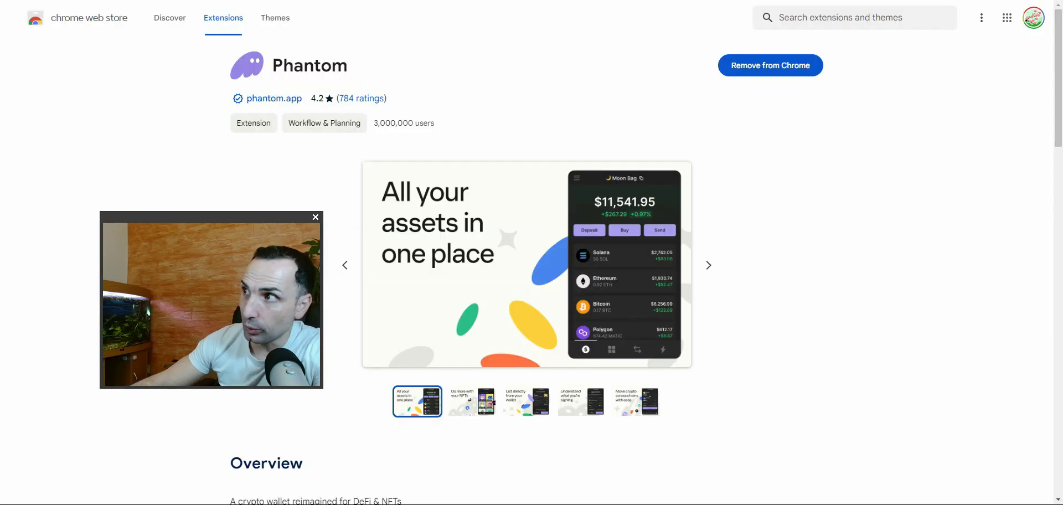
Exit fullscreen, widen the browser window, and reopen Phantom showing Ledger 3 at $0.00
click(935, 0)
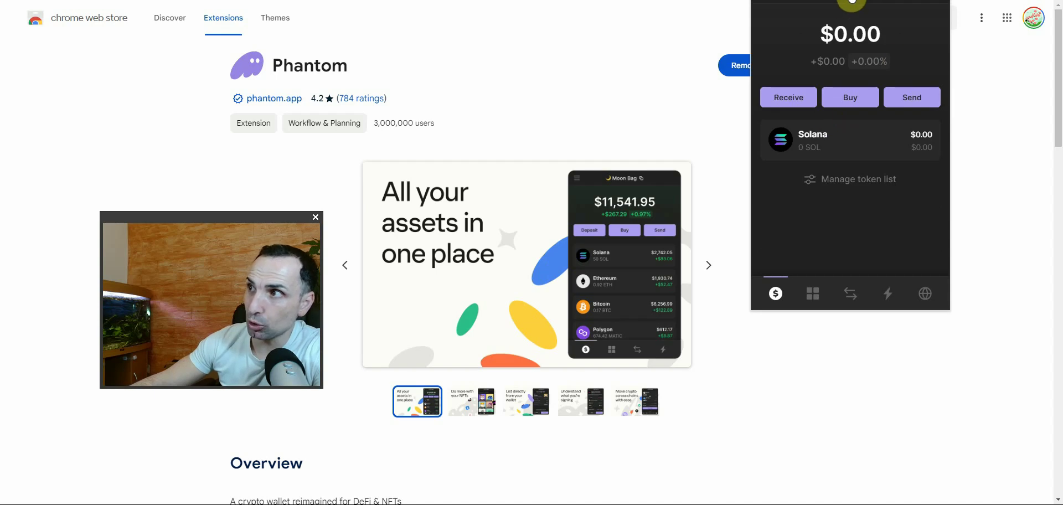
key(F11)
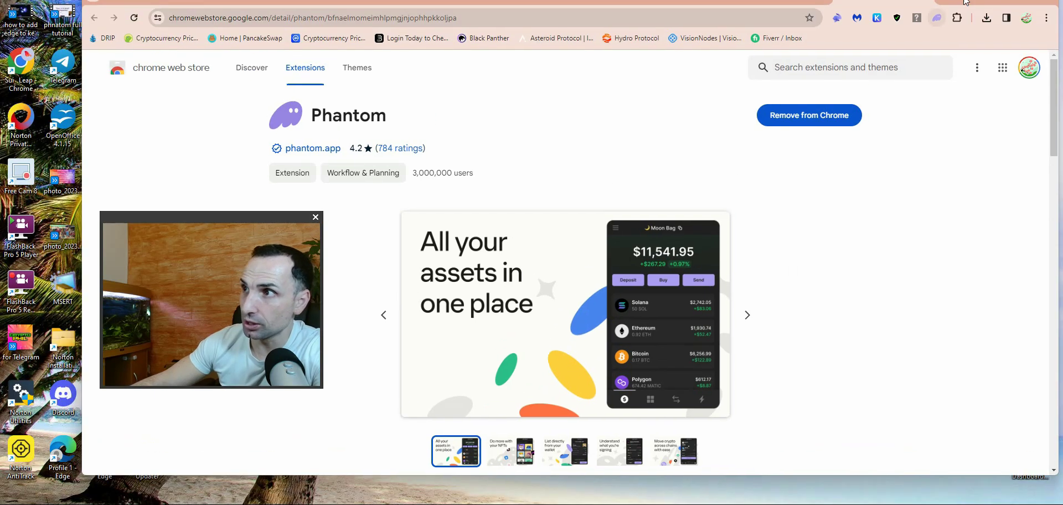
drag(925, 15, 902, 22)
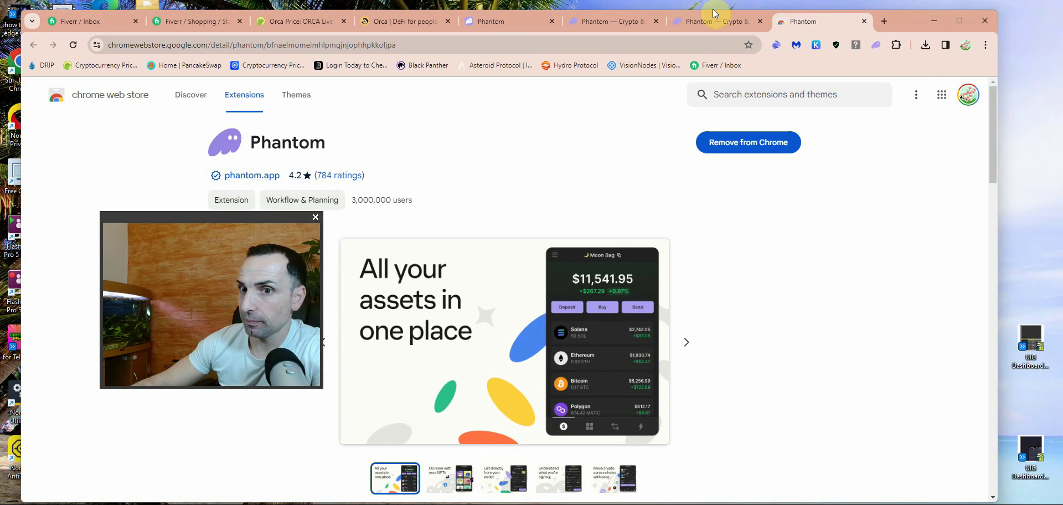
drag(999, 213, 1058, 212)
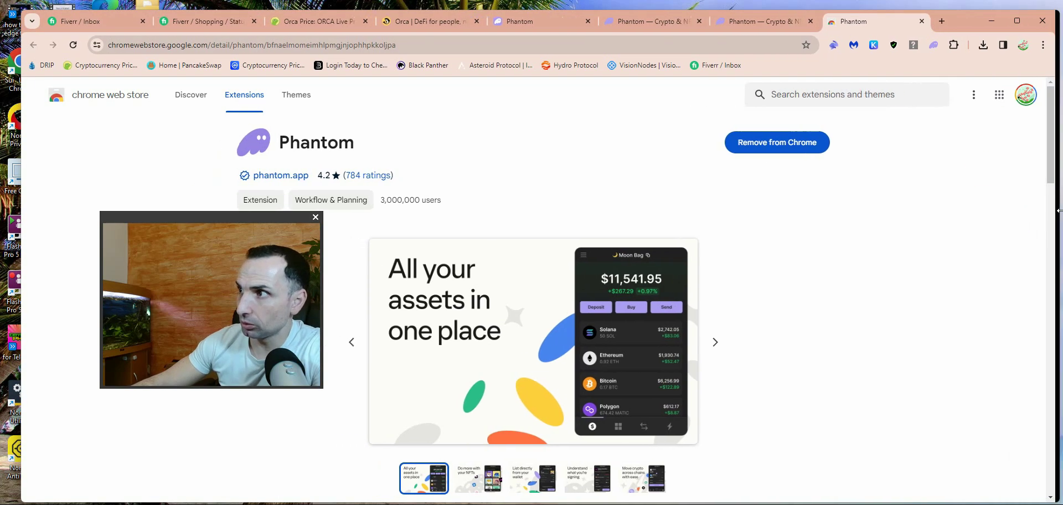
click(938, 44)
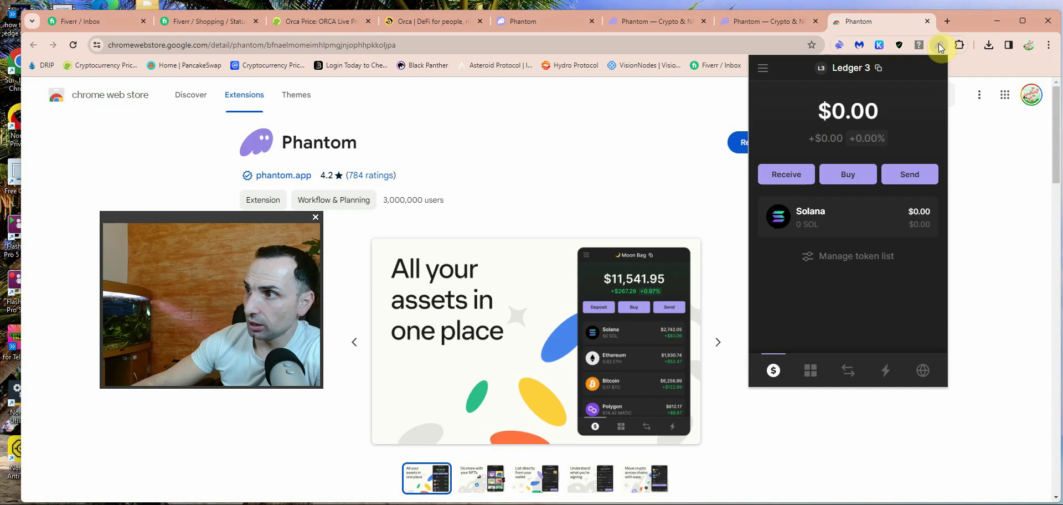
mouse_move(848, 68)
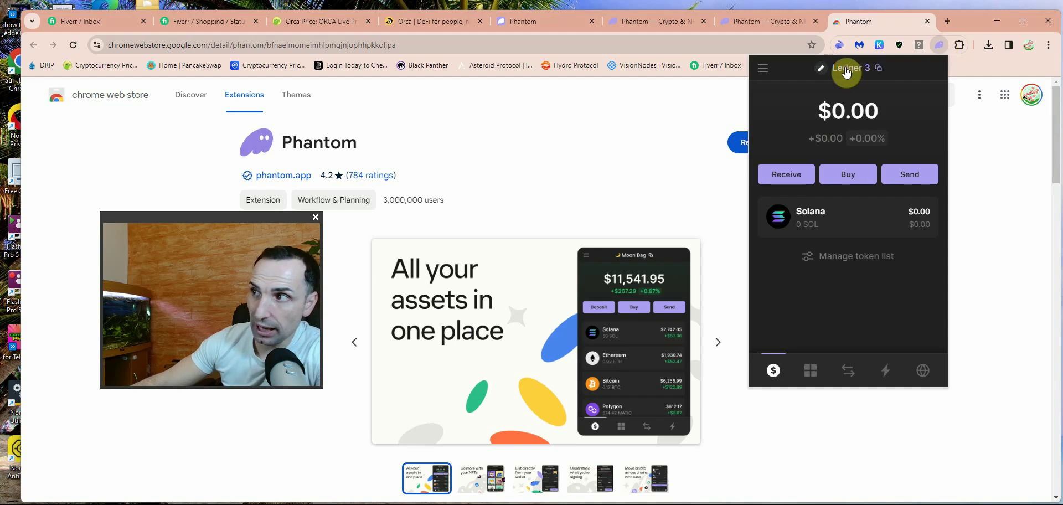
Review the Ledger 3 avatar and account name settings without changes, then return to the wallet home
click(821, 68)
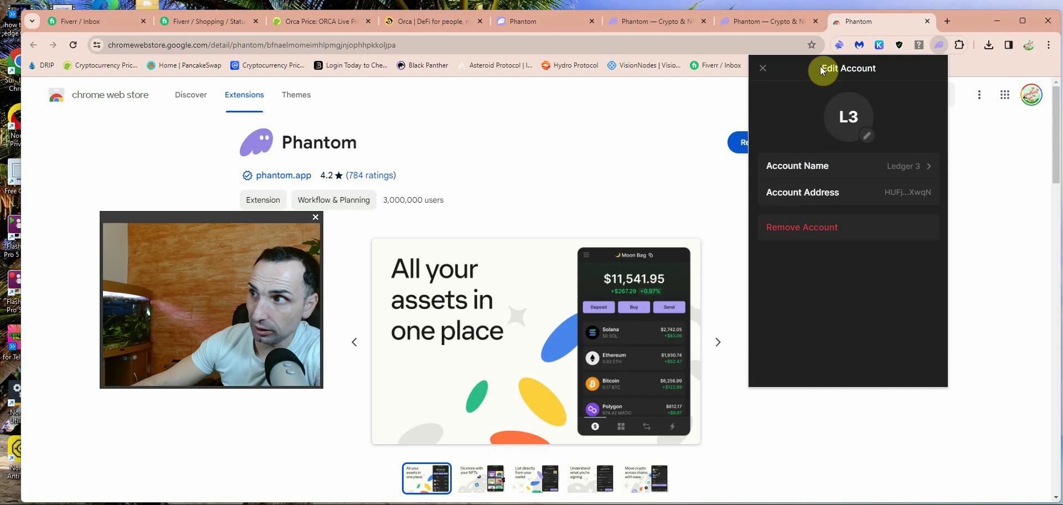
click(867, 137)
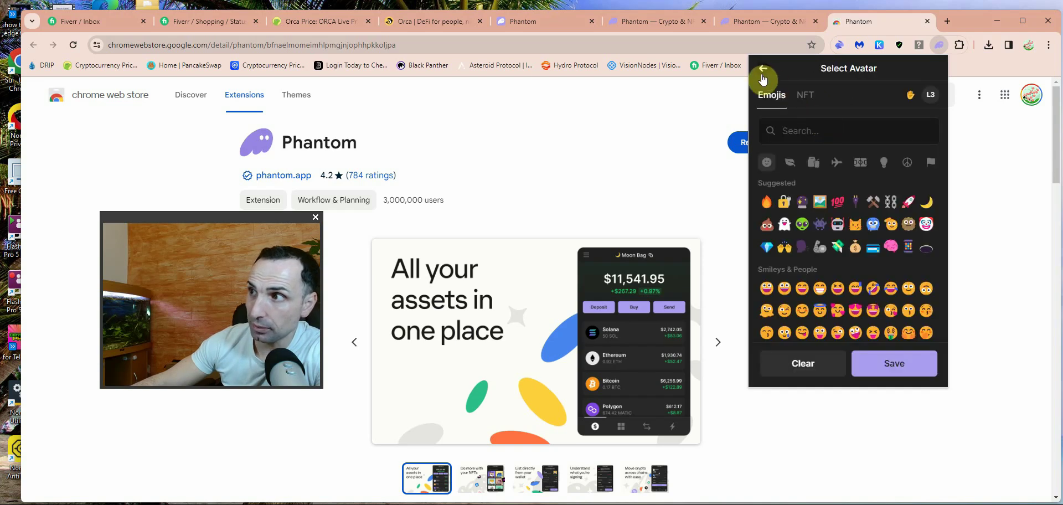
click(763, 68)
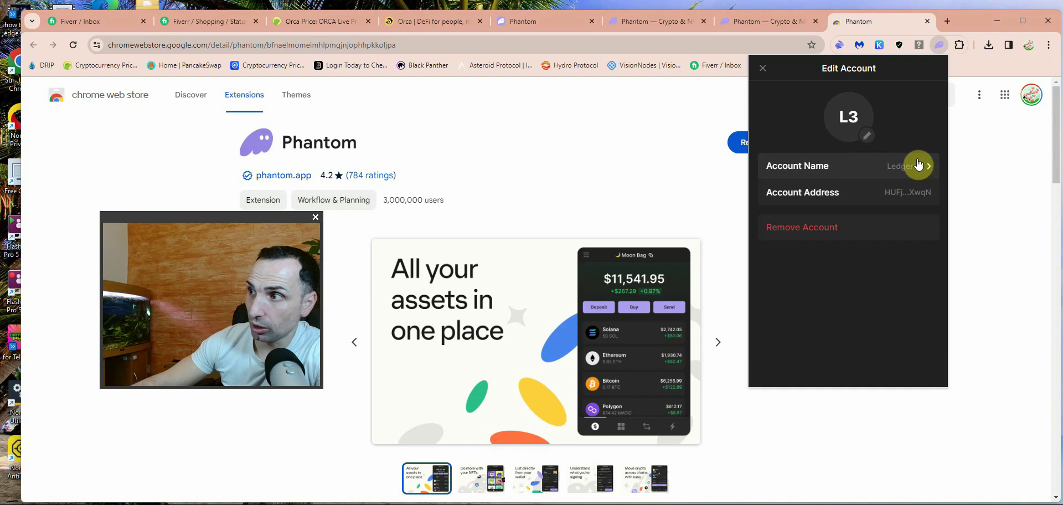
click(919, 165)
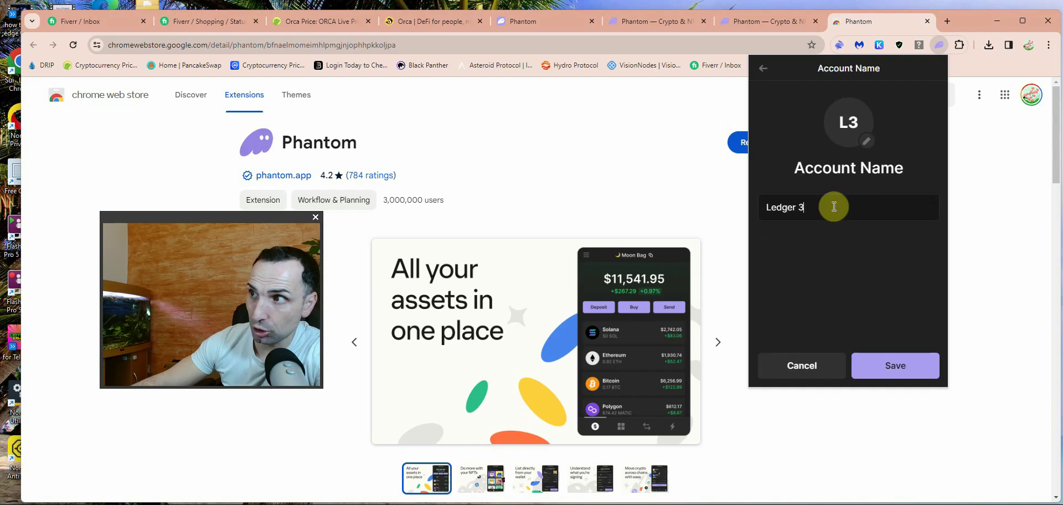
click(763, 69)
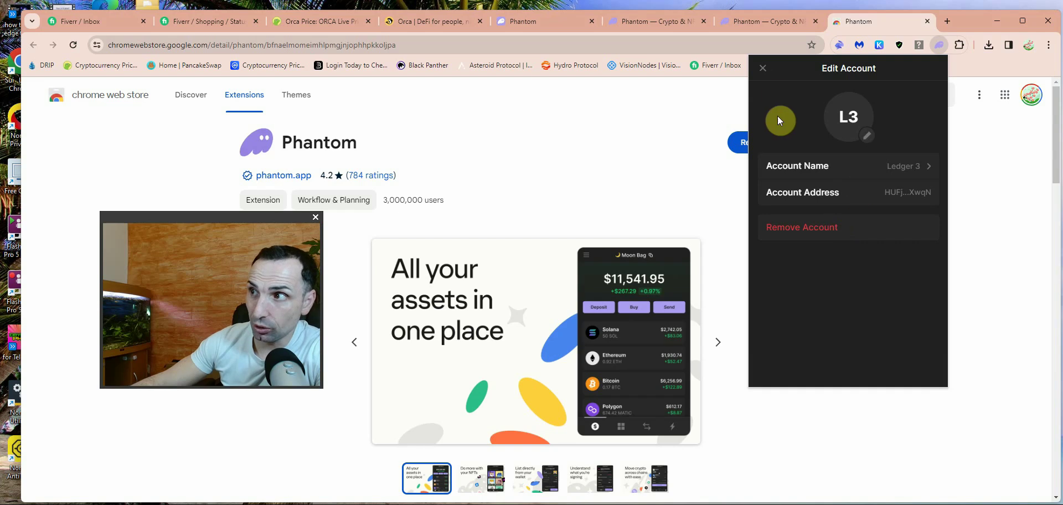
click(761, 69)
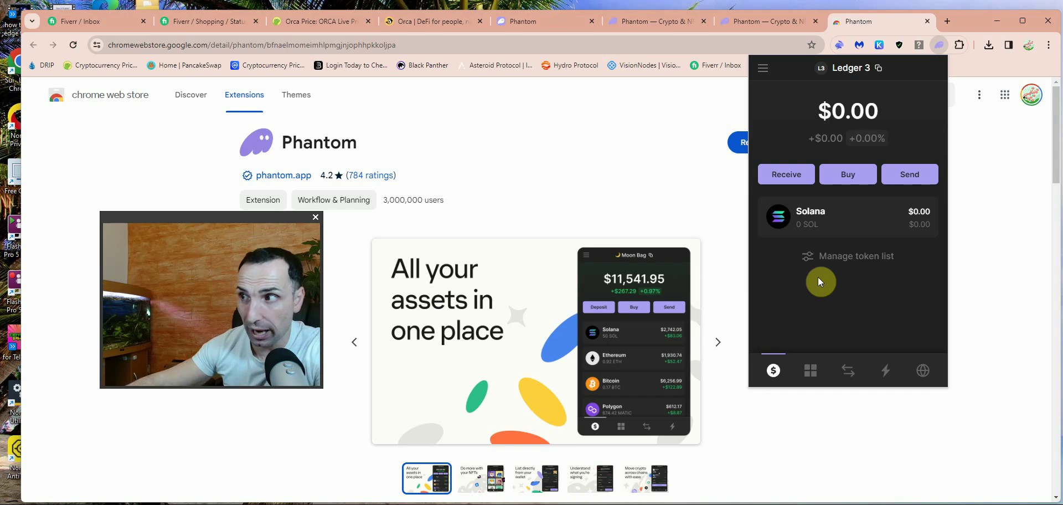
Review the Ledger 3 token list showing Solana, then close it
click(846, 257)
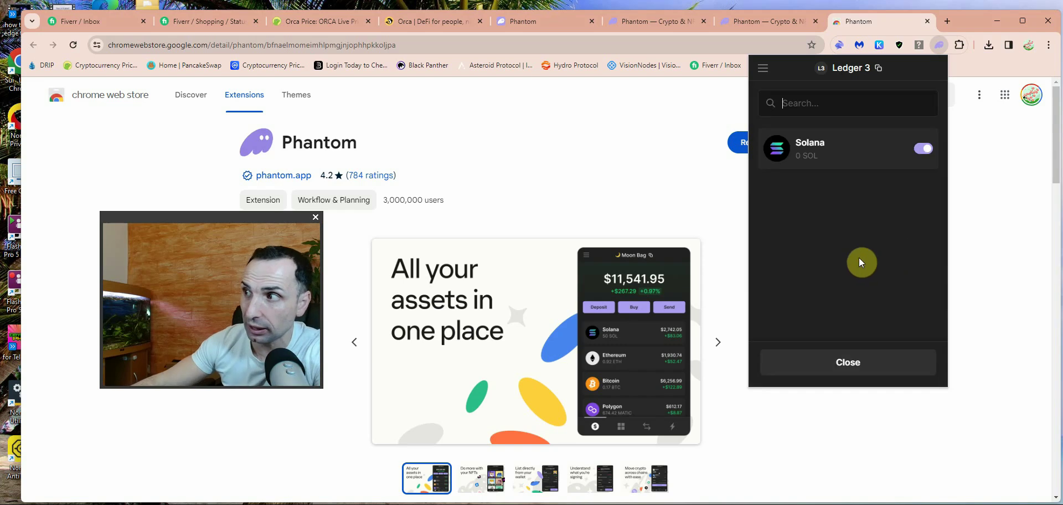
click(922, 150)
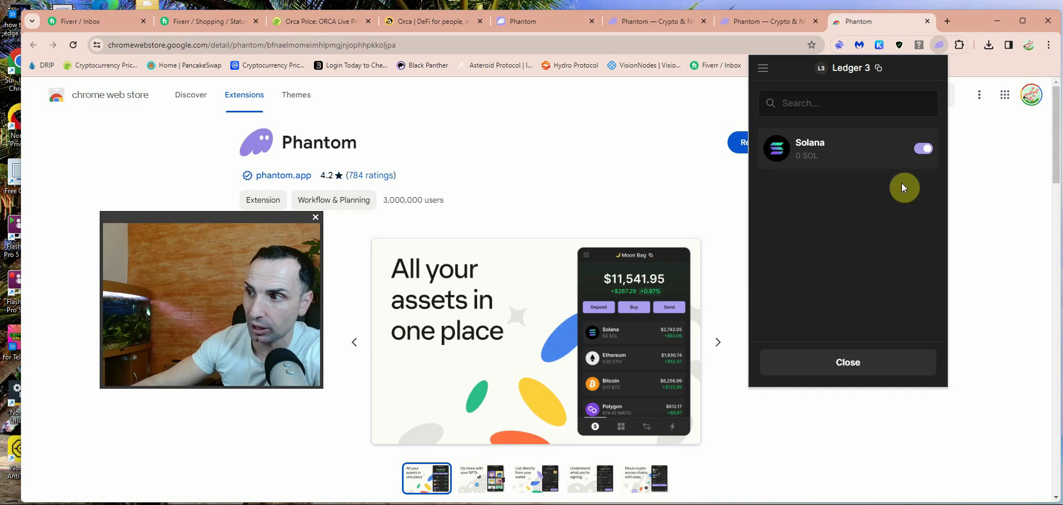
click(835, 363)
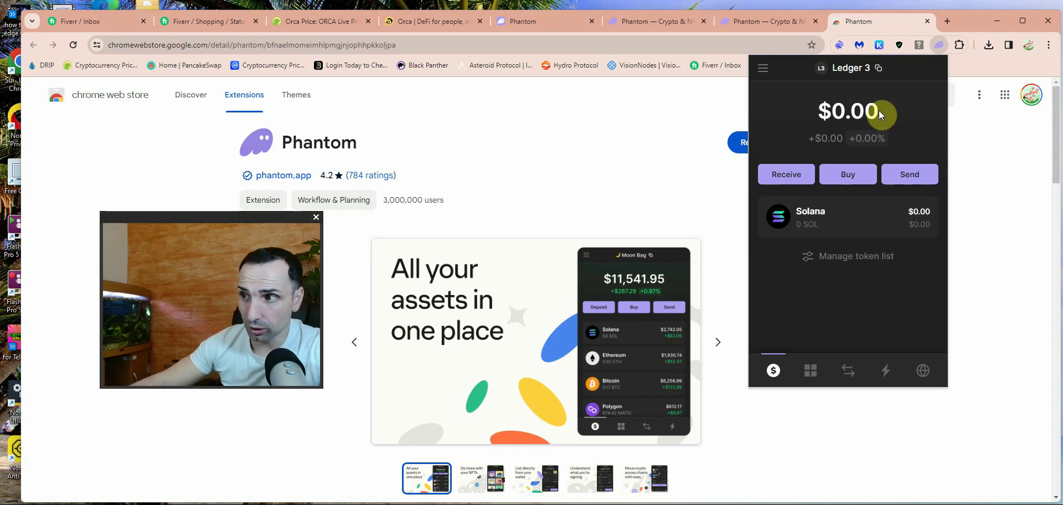
click(764, 68)
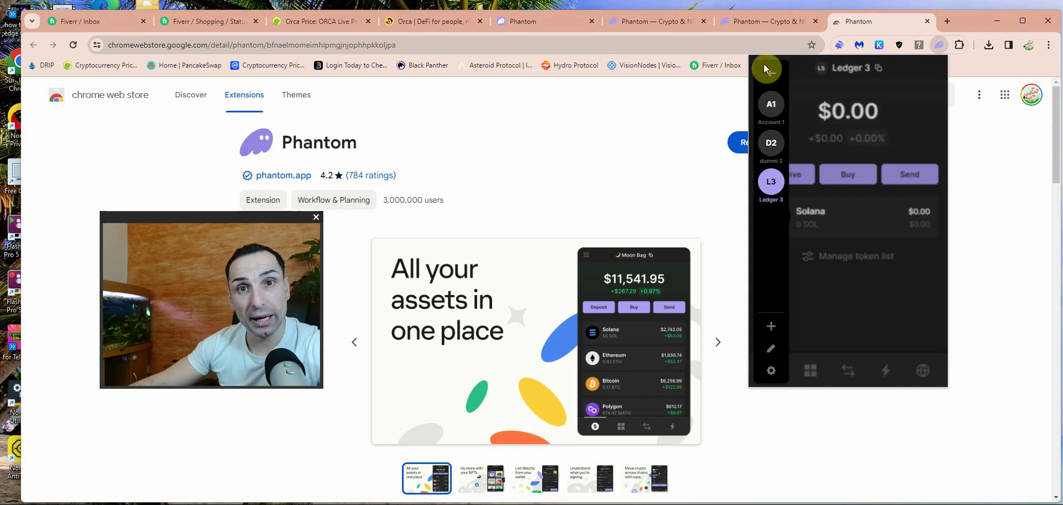
click(770, 327)
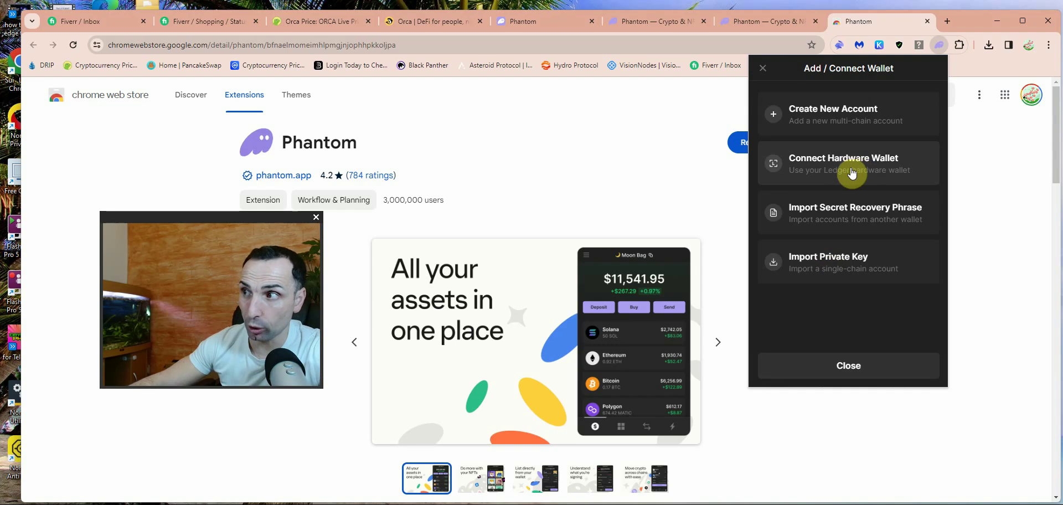
click(769, 365)
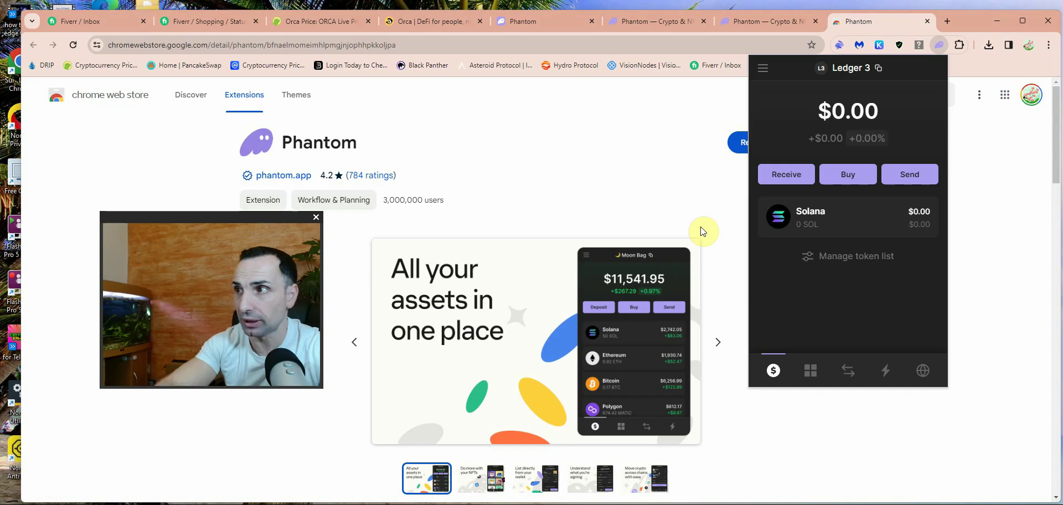
Close the Phantom popup and maximise the Chrome Web Store Phantom page
click(1016, 22)
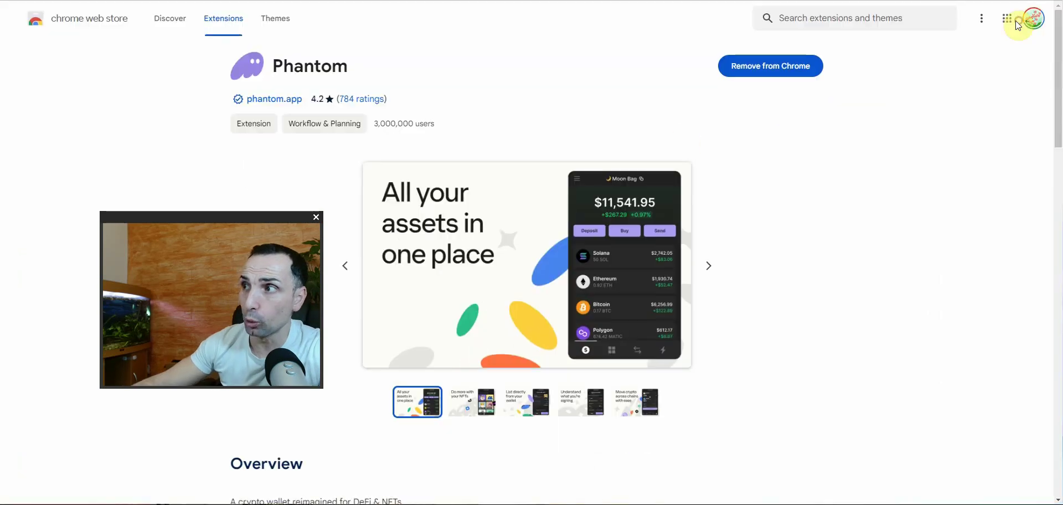